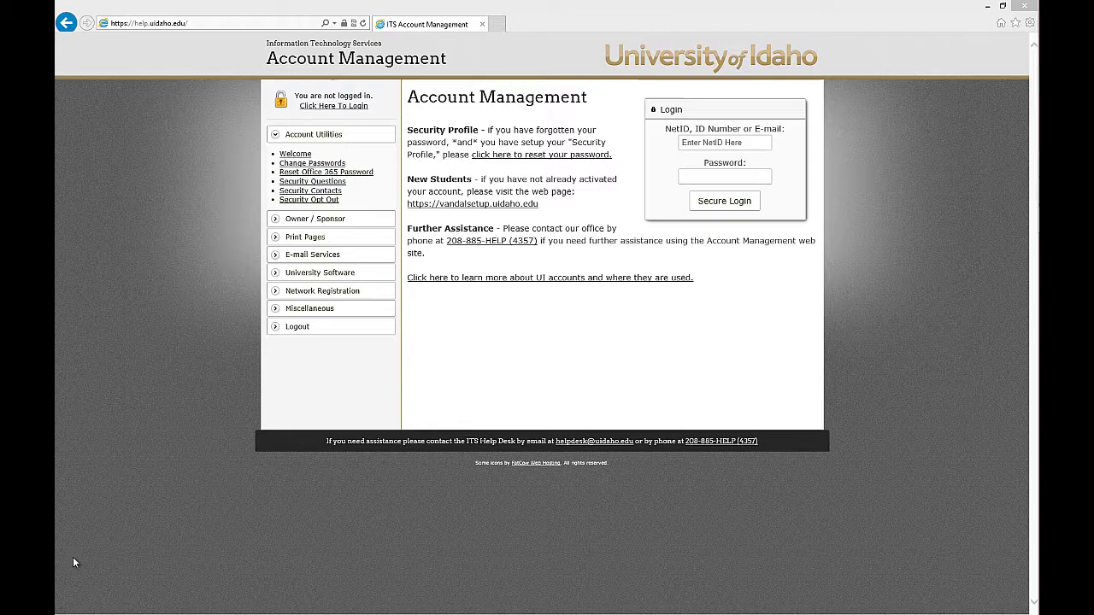
Step: Sign in to ITS Account Management with your NetID and password via Secure Login
left_click(248, 23)
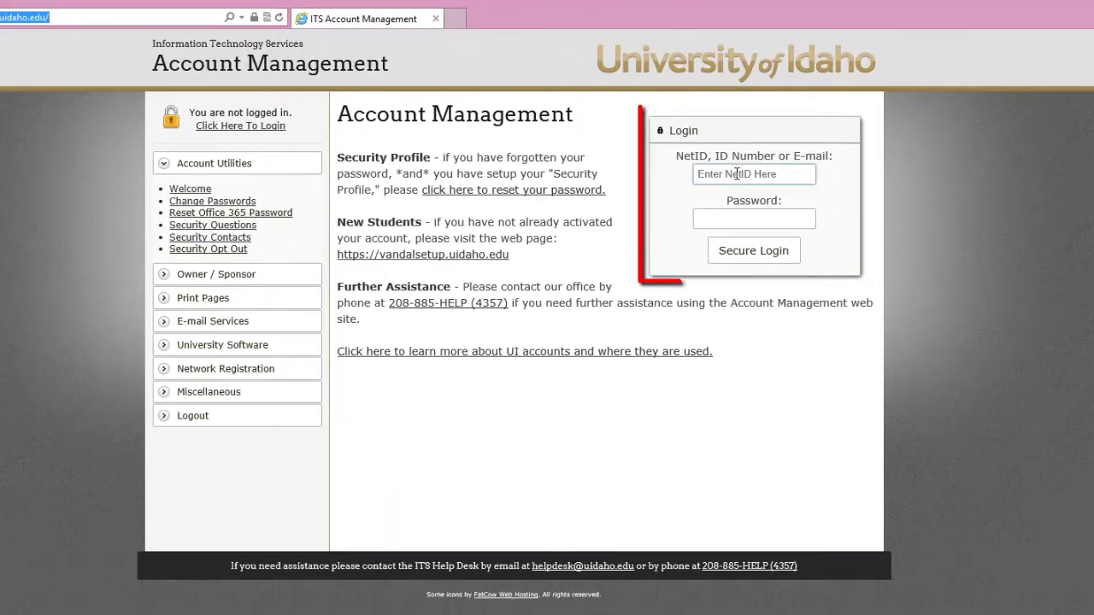
left_click(737, 173)
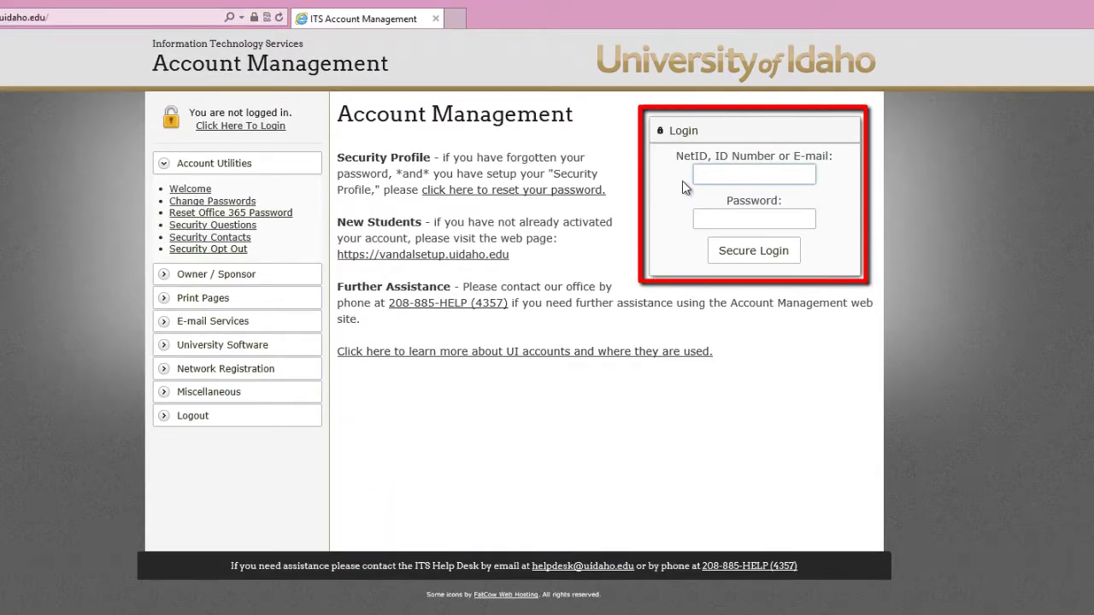
type("vand1234")
left_click(773, 220)
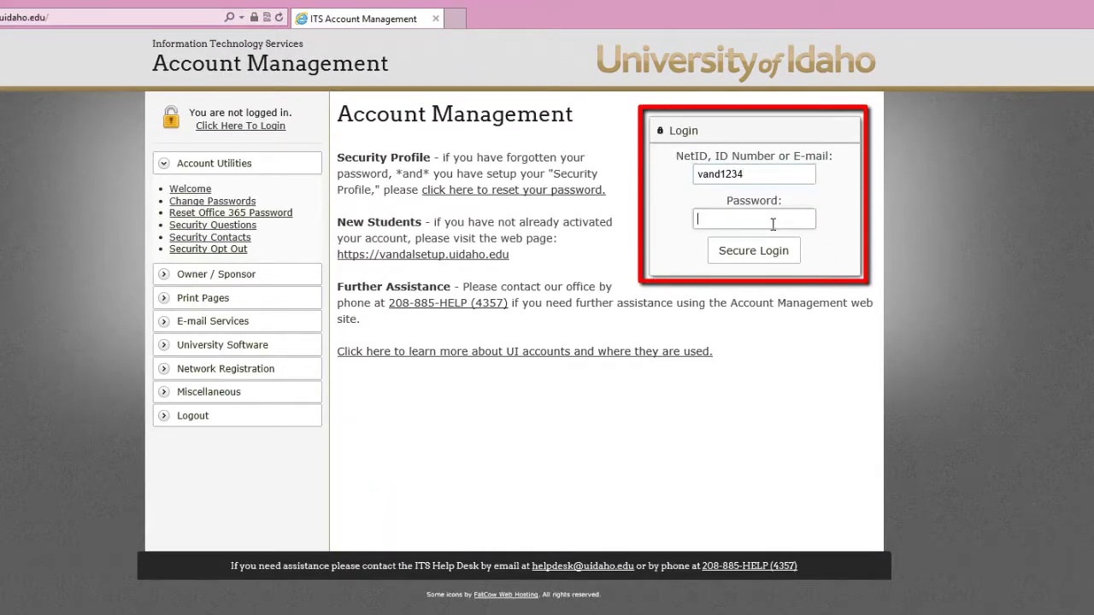
type("••••••••••••••")
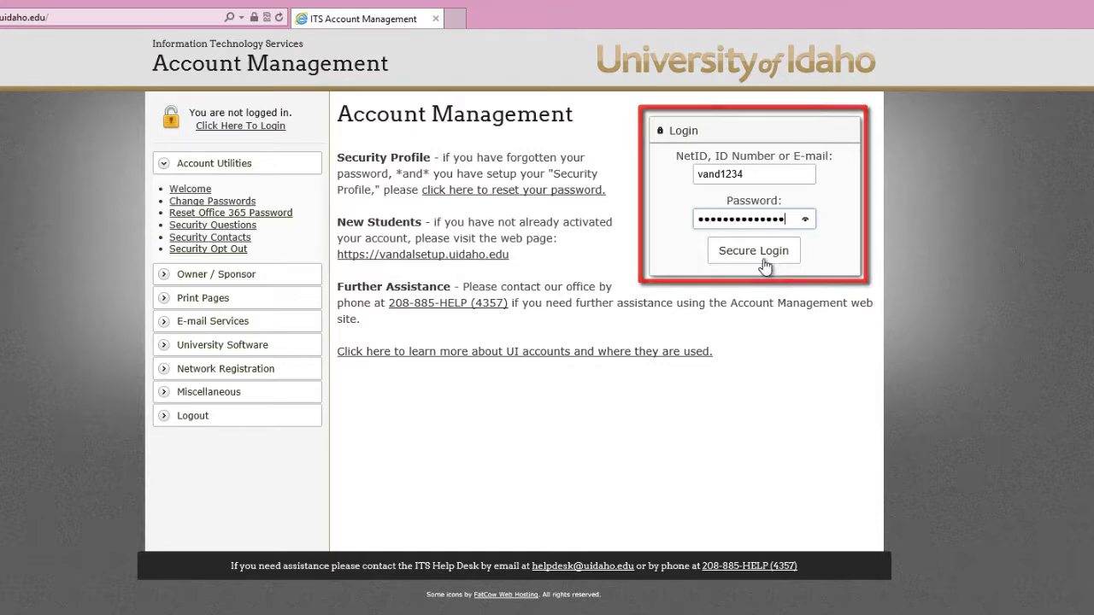
left_click(763, 255)
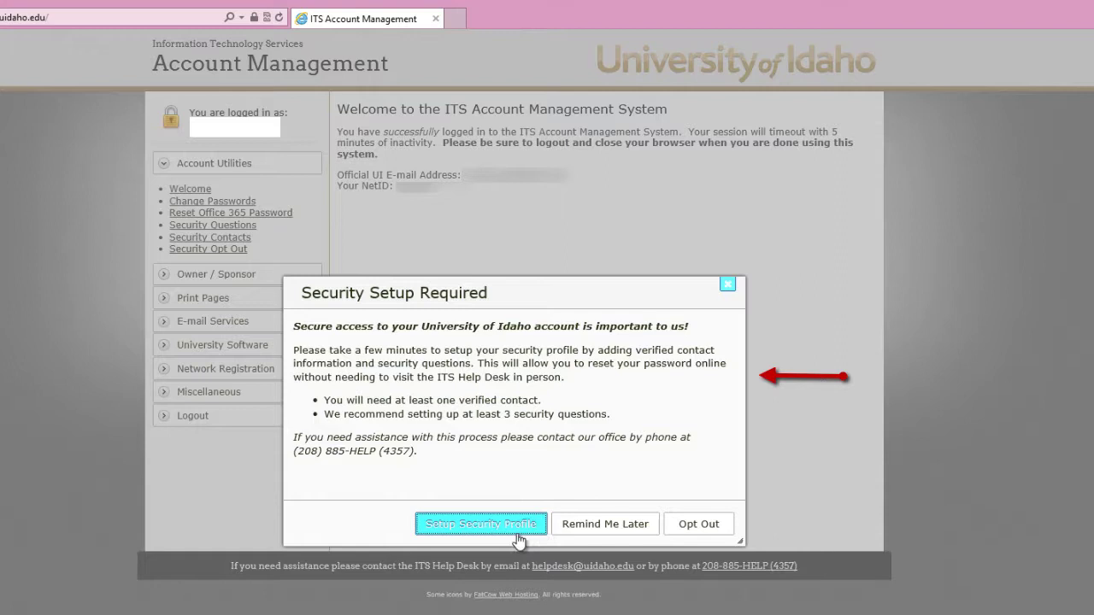
Step: Dismiss the Security Setup Required prompt and go to the Security Questions page
left_click(604, 524)
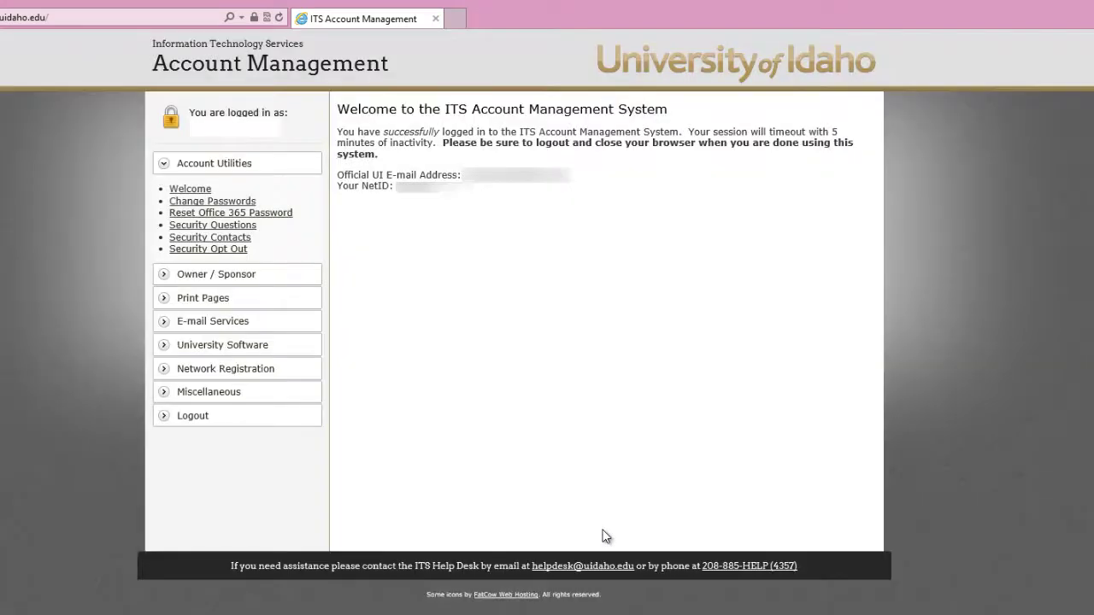
left_click(227, 226)
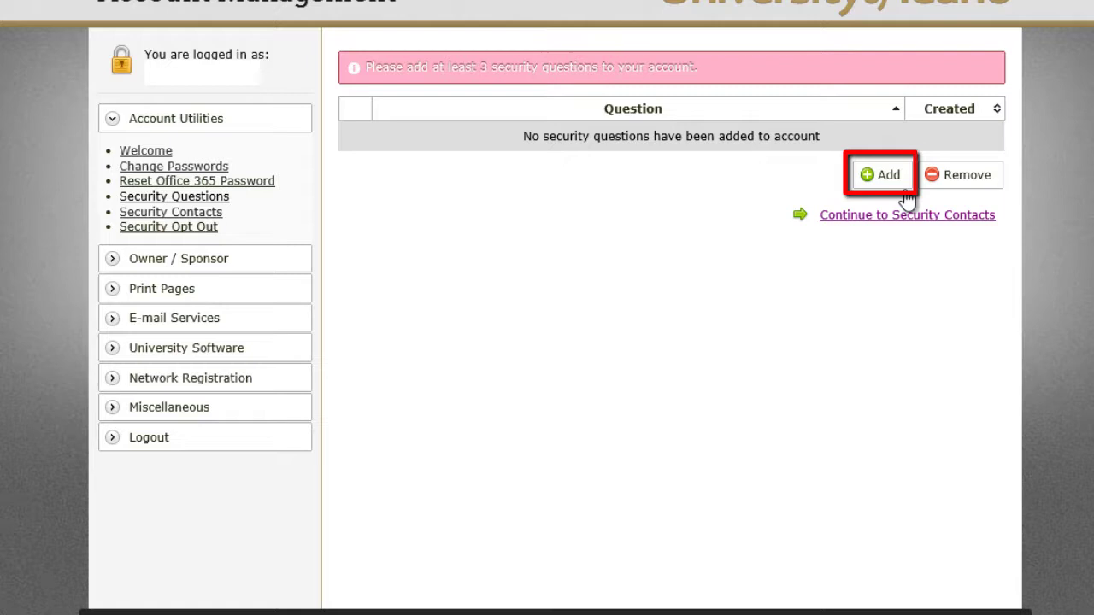
Step: Add the memorable-gift security question with its answer
left_click(900, 183)
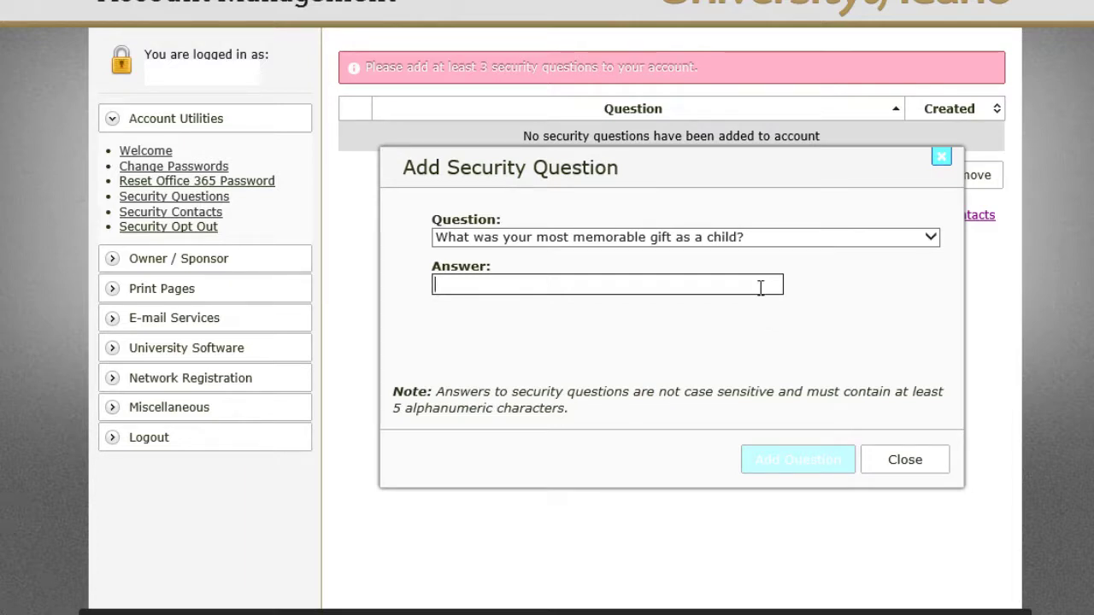
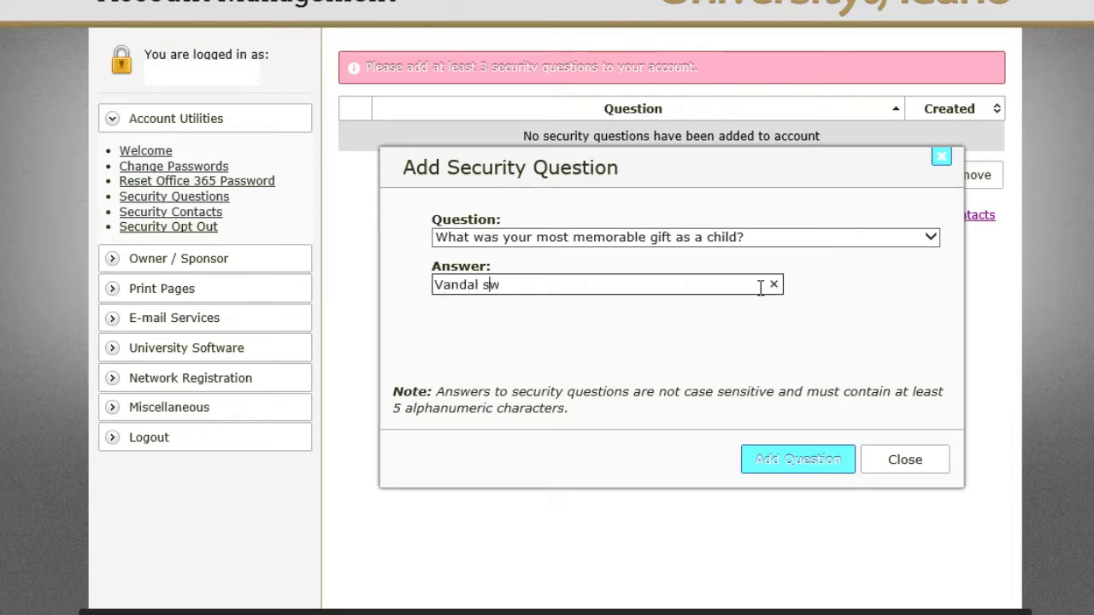
left_click(795, 463)
Step: Add the new-first-name security question with its answer, then close the question form
left_click(923, 241)
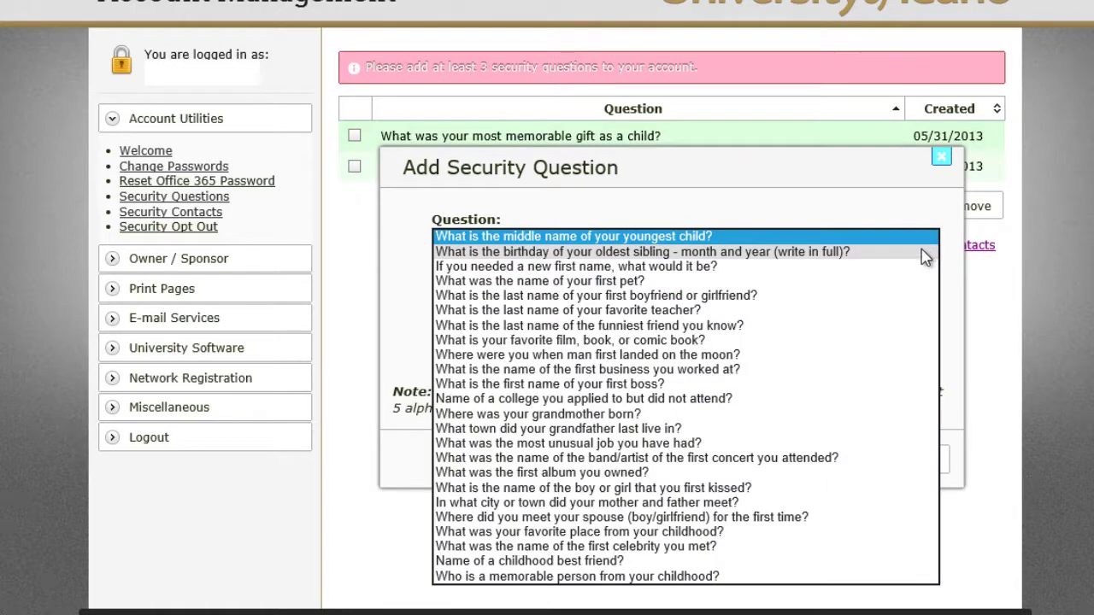
left_click(919, 270)
left_click(698, 286)
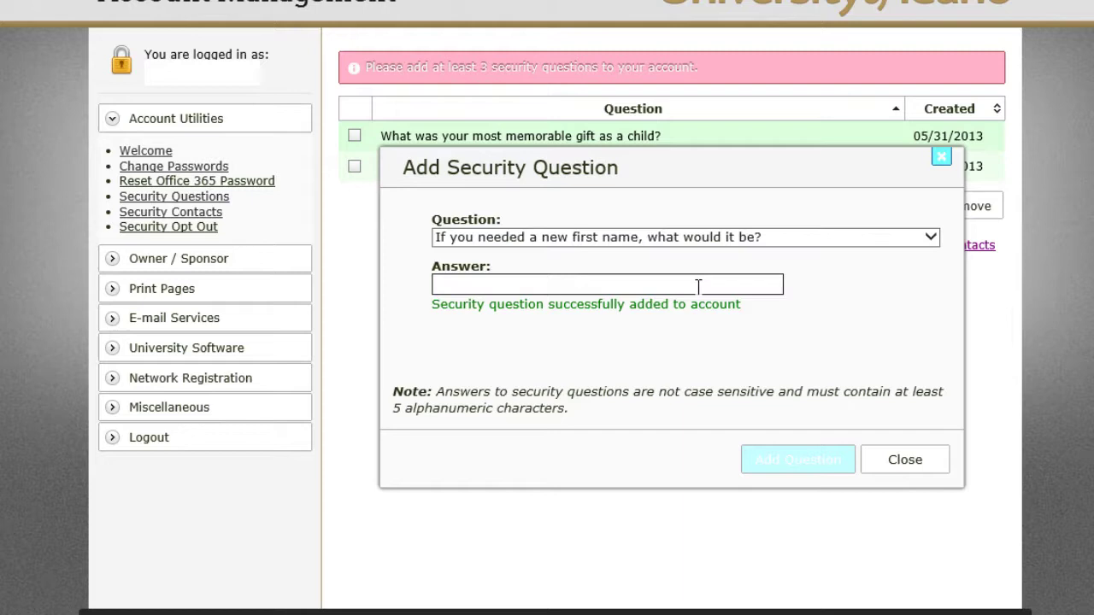
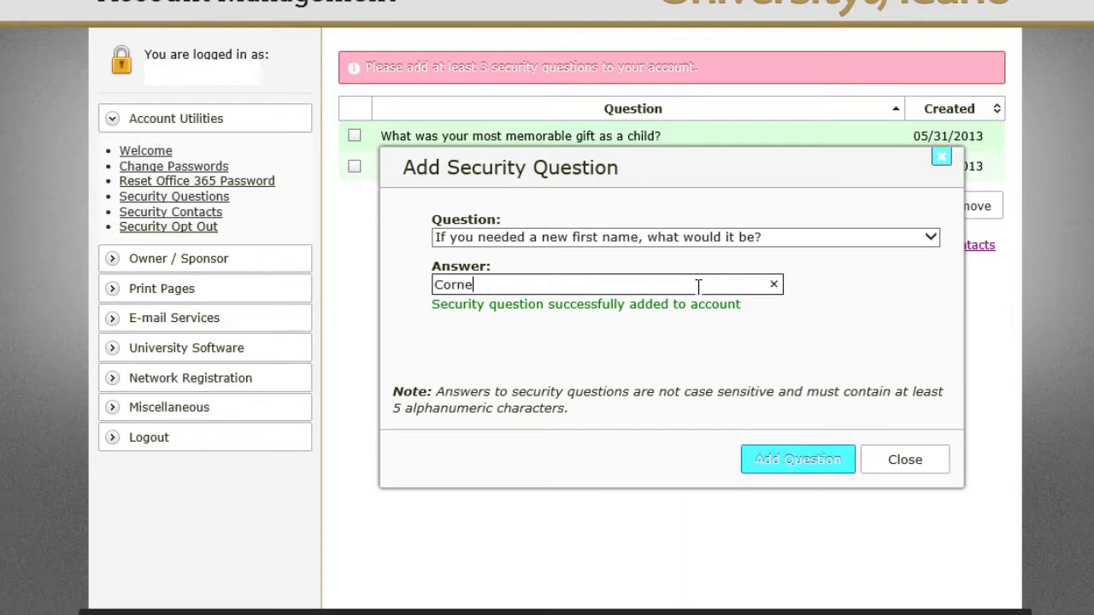
left_click(787, 477)
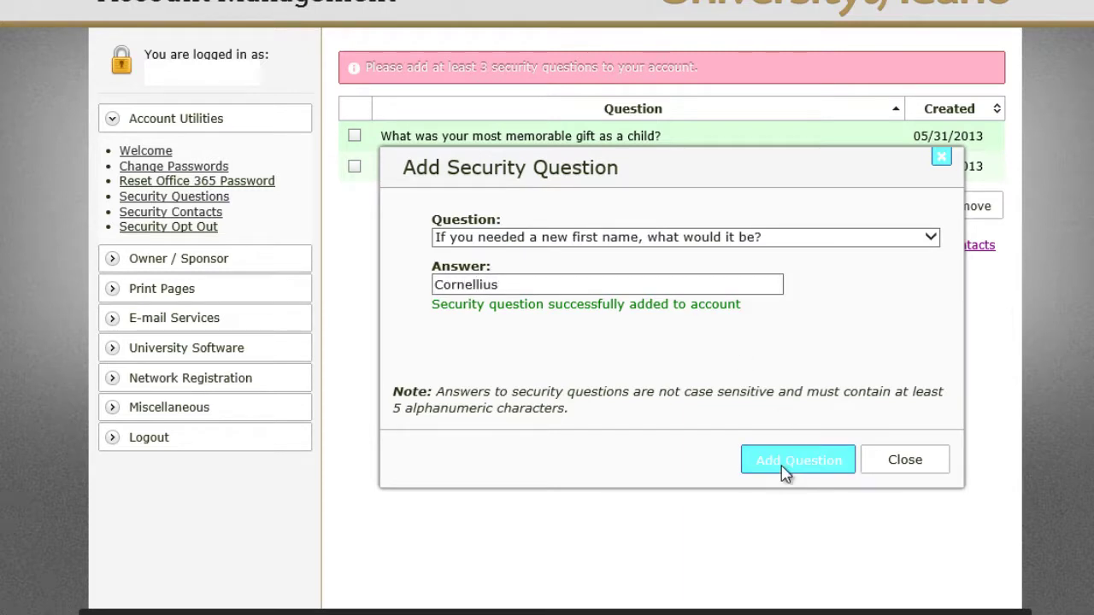
left_click(885, 482)
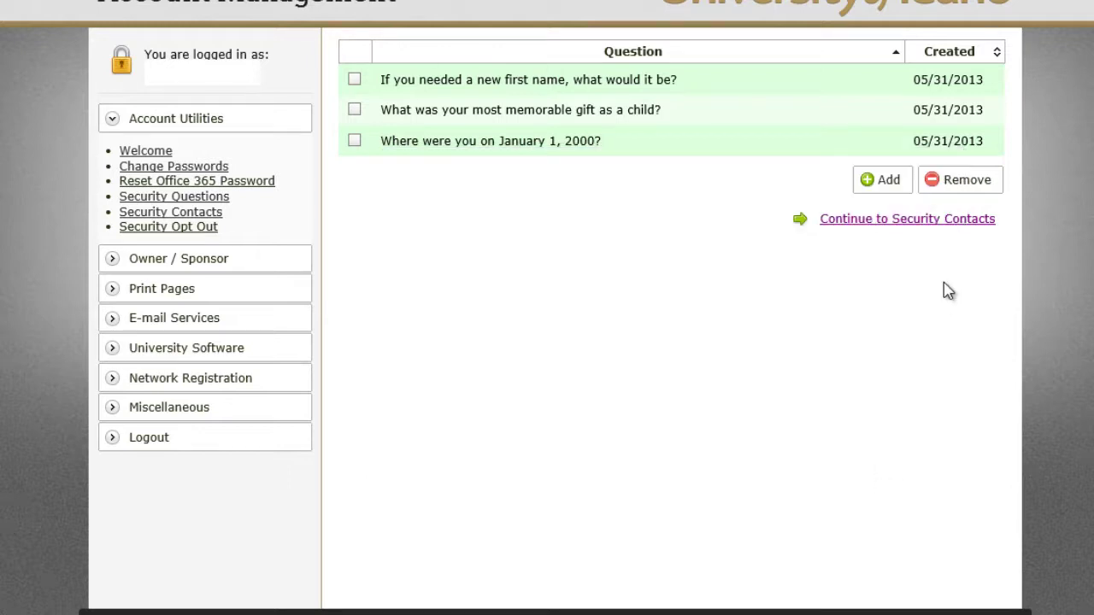
Step: On Security Contacts, add a new personal email address and send it a verification code
left_click(942, 222)
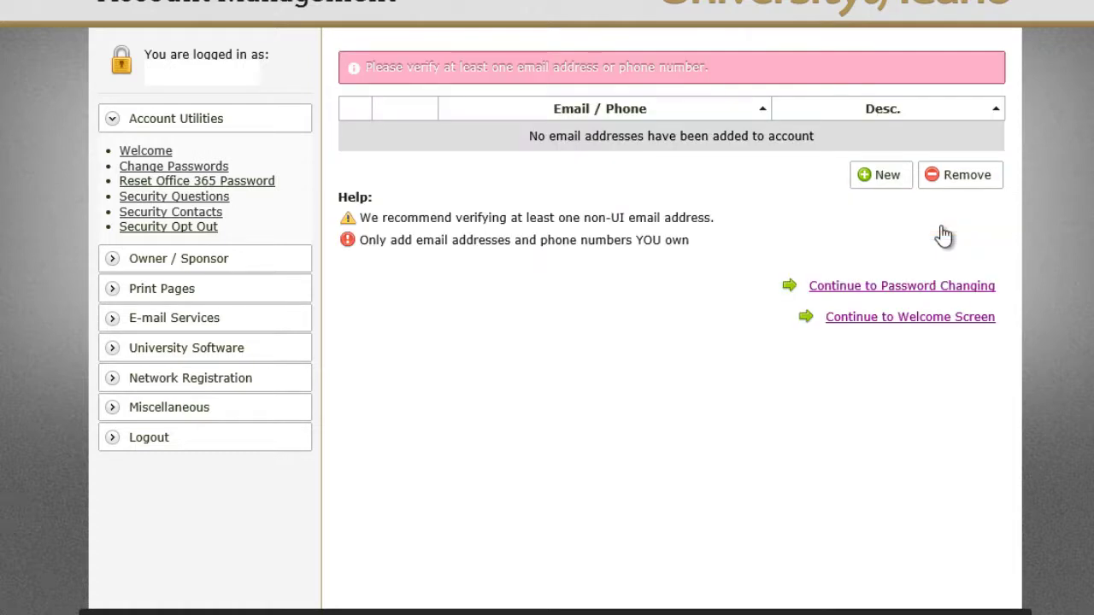
left_click(876, 182)
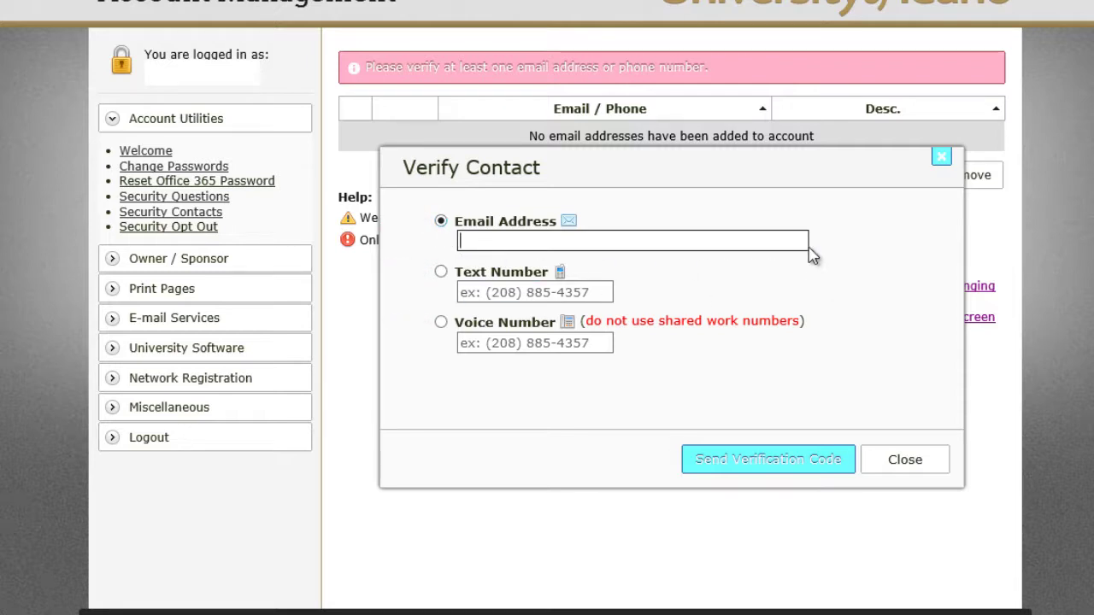
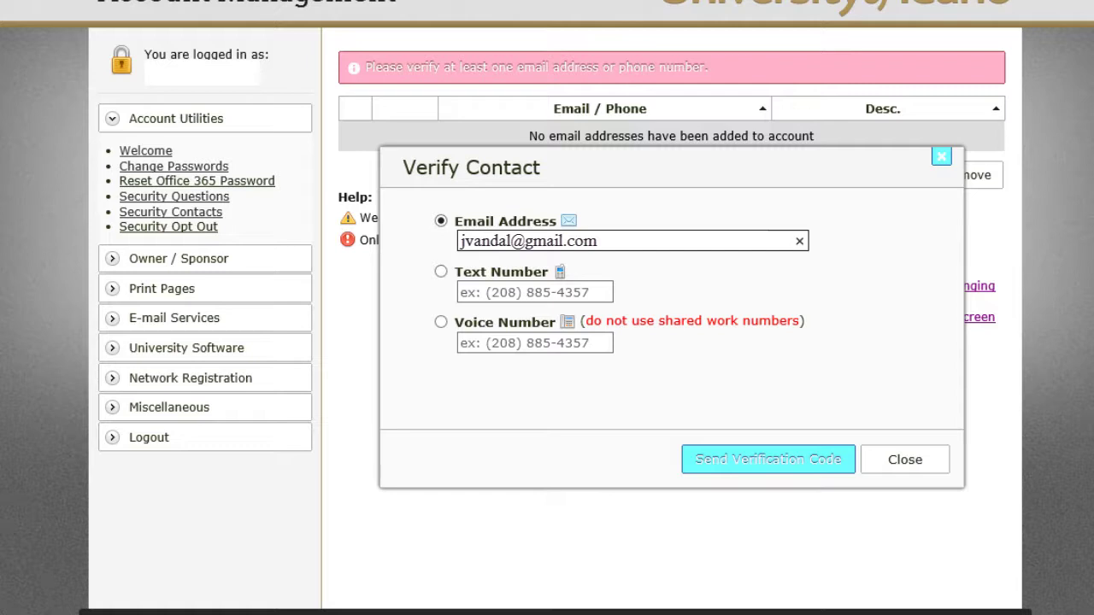
left_click(770, 470)
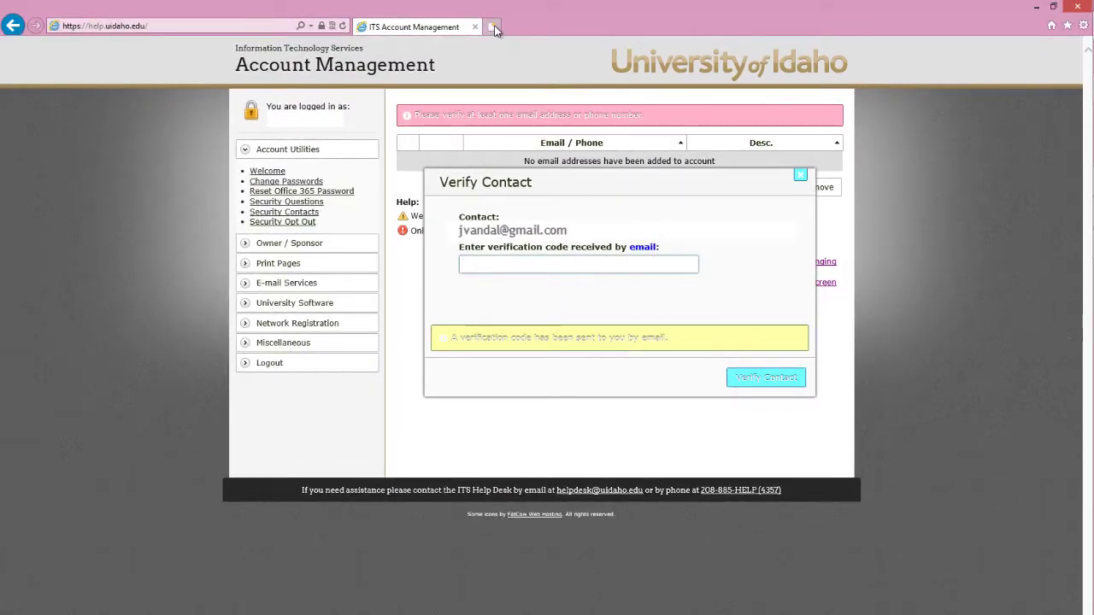
Step: In a new tab, open Gmail and the ITS Help Desk Verify Contact email
left_click(501, 29)
type("gmail.google.com/mail/u/0/?shva=1#inbox")
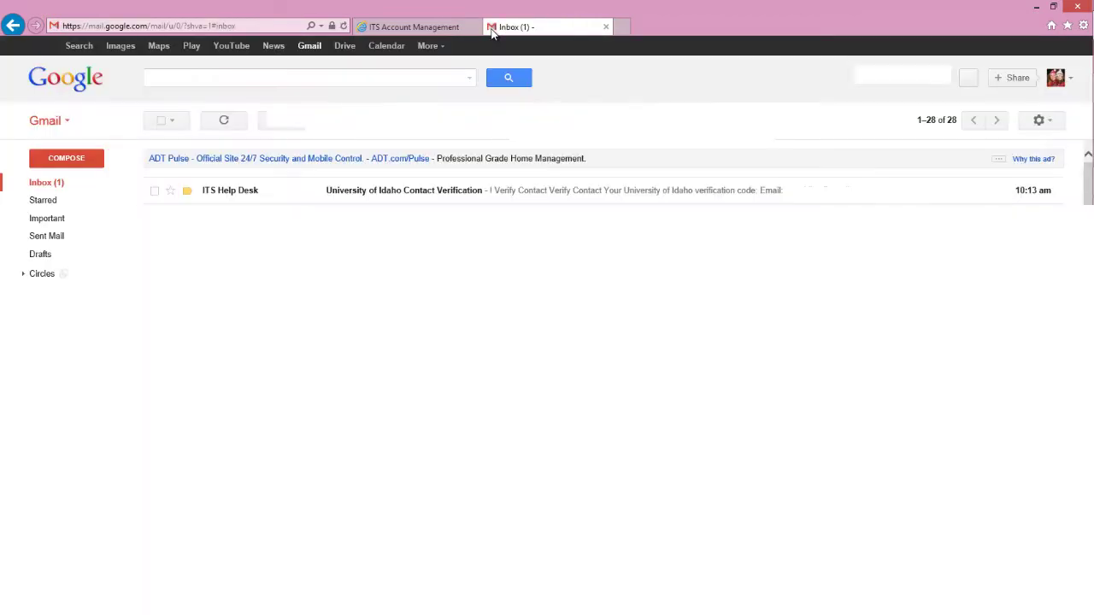
left_click(449, 195)
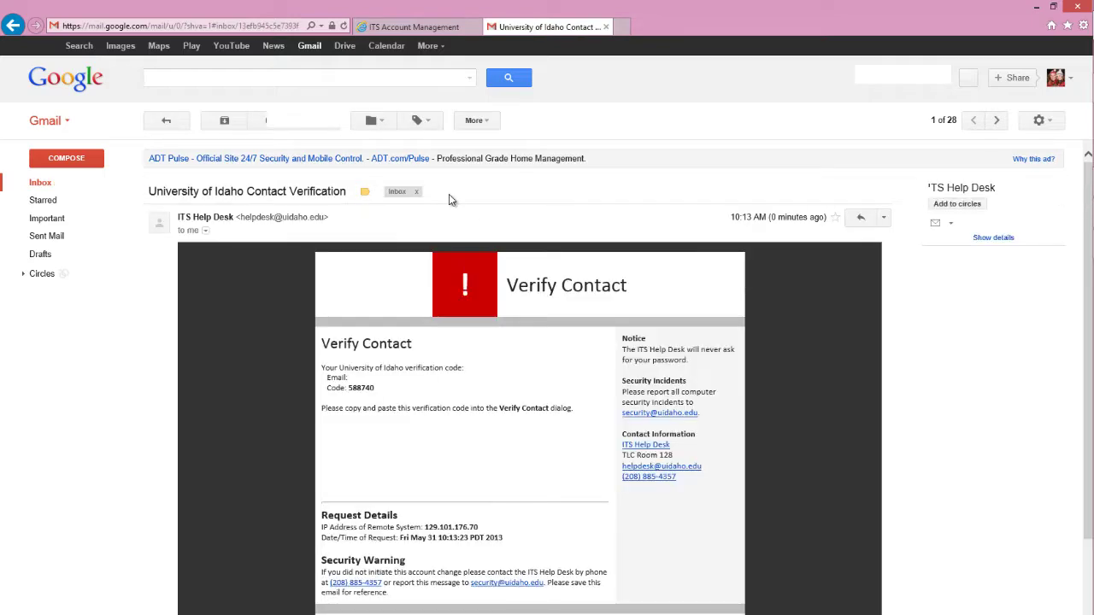
scroll(491, 327, "down", 2)
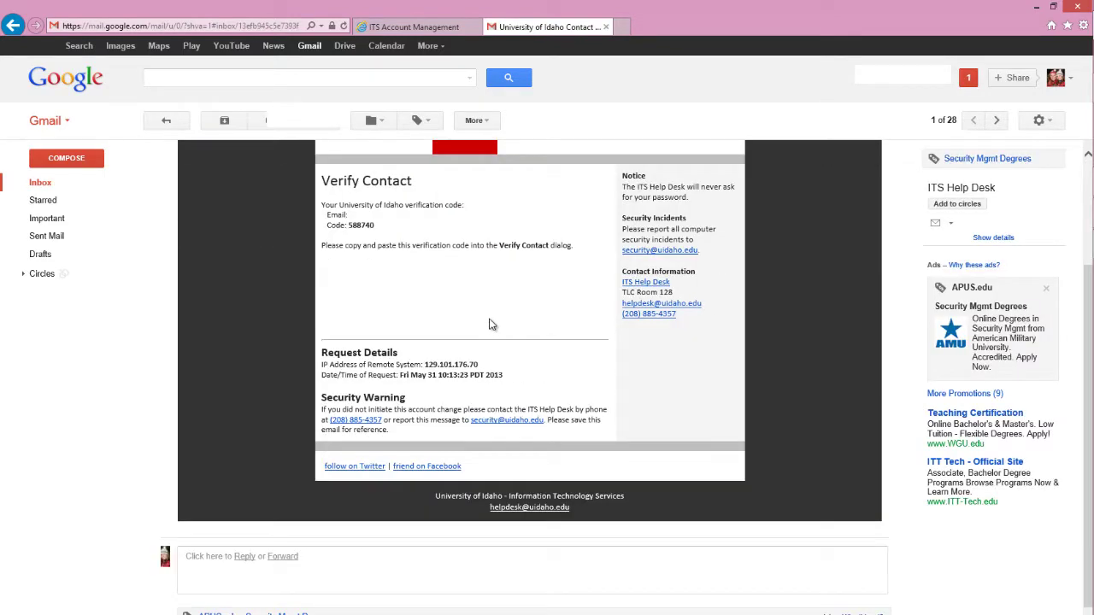
scroll(491, 325, "up", 1)
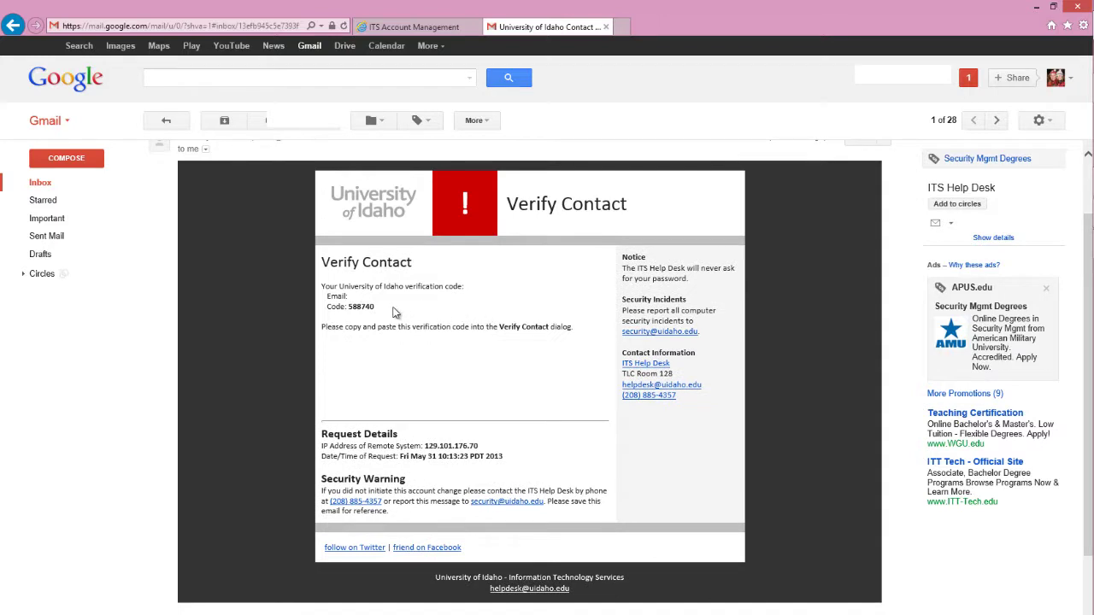
Step: Select the verification code in the email and copy it
left_click_drag(392, 312, 356, 317)
left_click(350, 317)
double_click(351, 309)
right_click(351, 317)
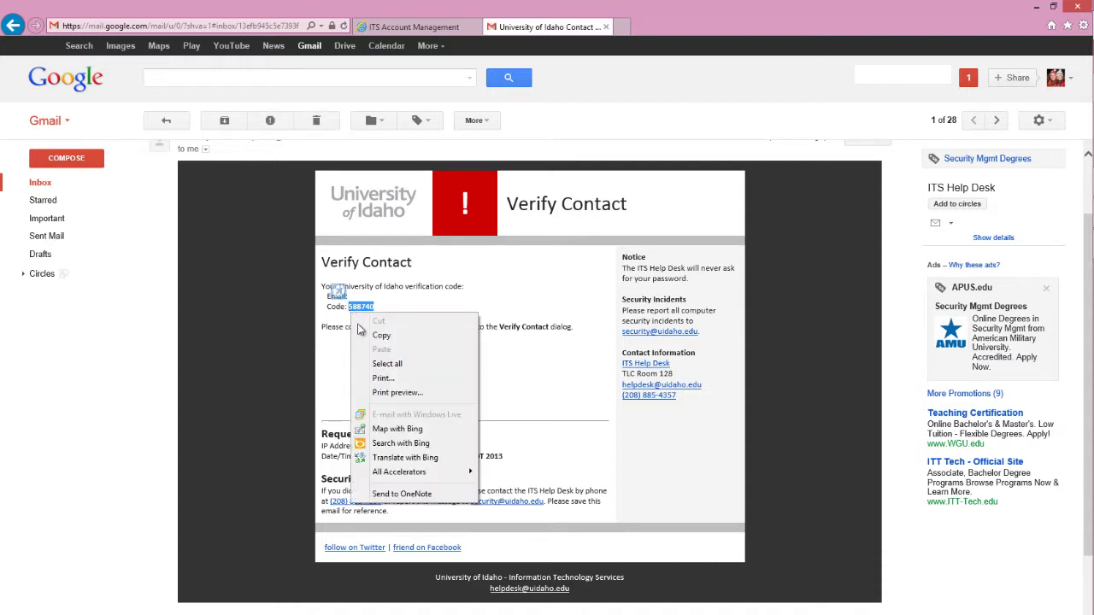
left_click(379, 336)
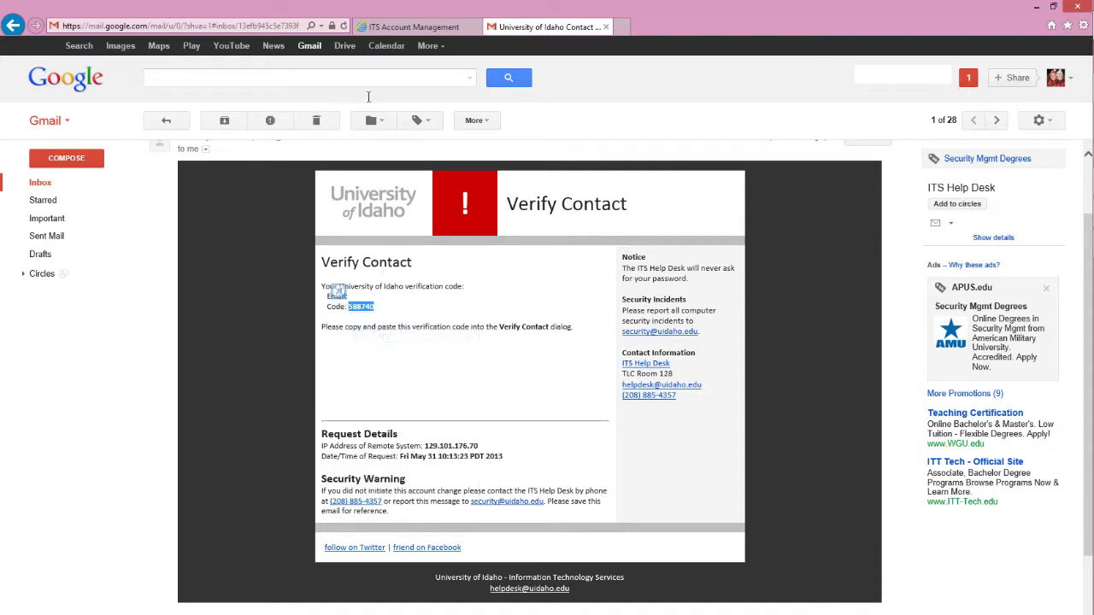
Step: Back in Account Management, paste the emailed code and verify the email contact
left_click(400, 28)
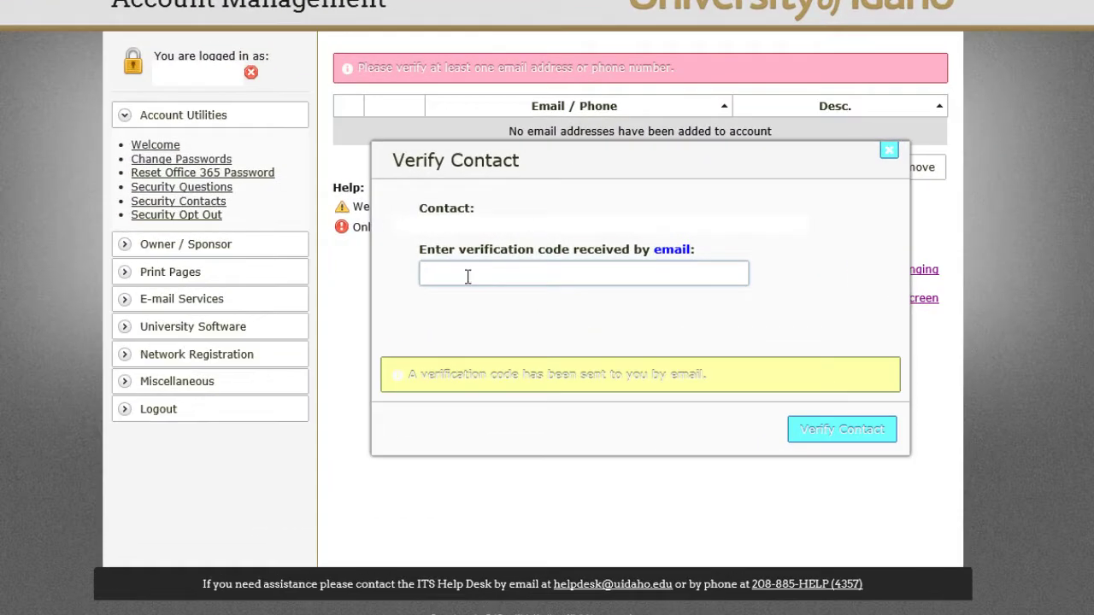
right_click(469, 274)
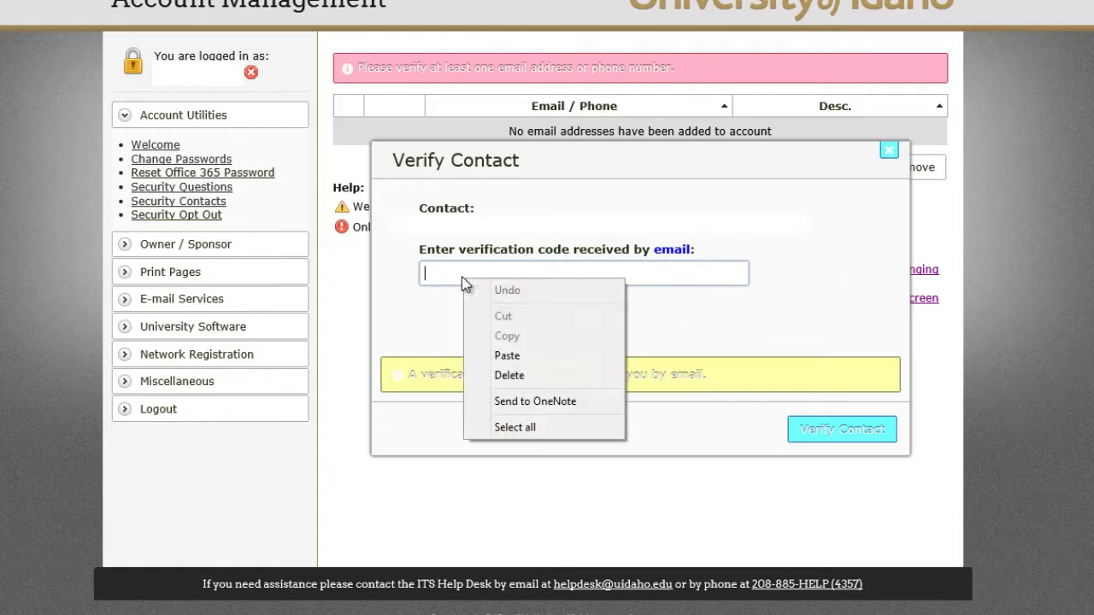
left_click(516, 357)
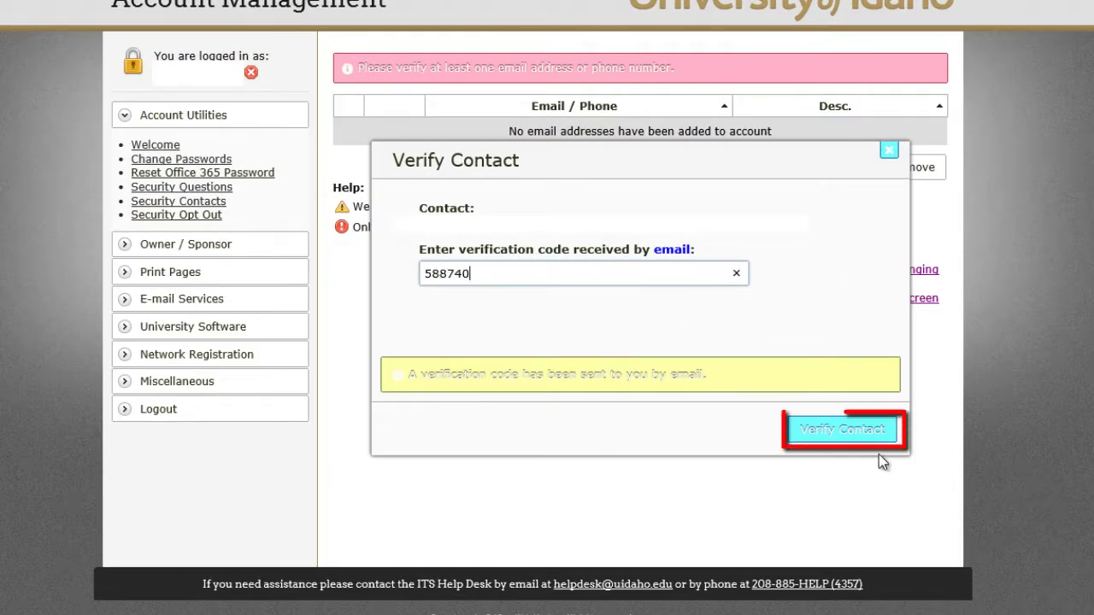
left_click(841, 449)
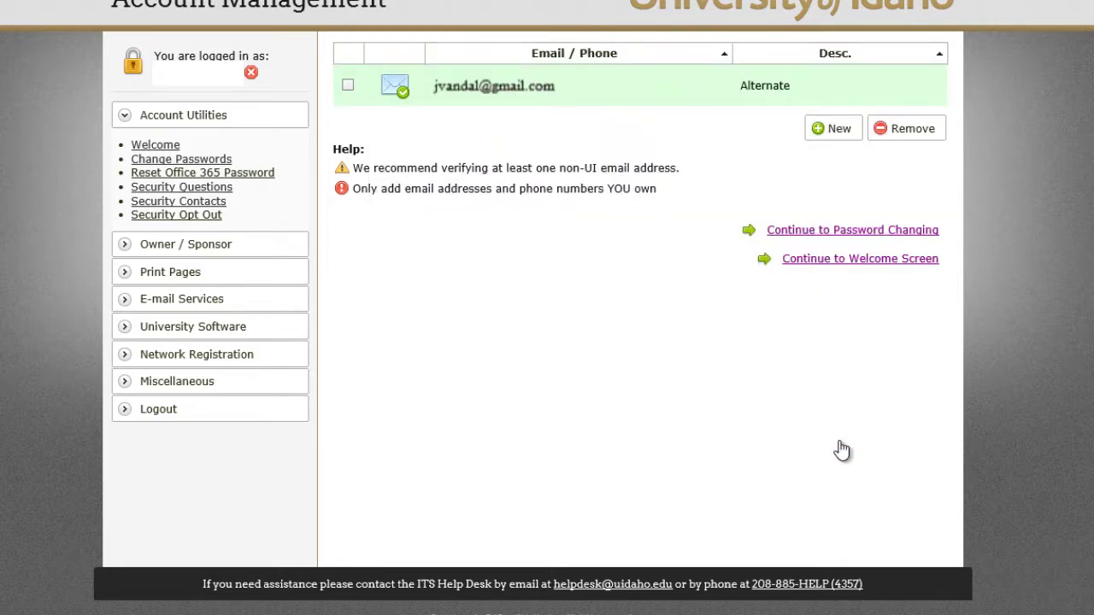
Step: Add a Voice Number contact with the phone number and verify it with the received code
left_click(856, 139)
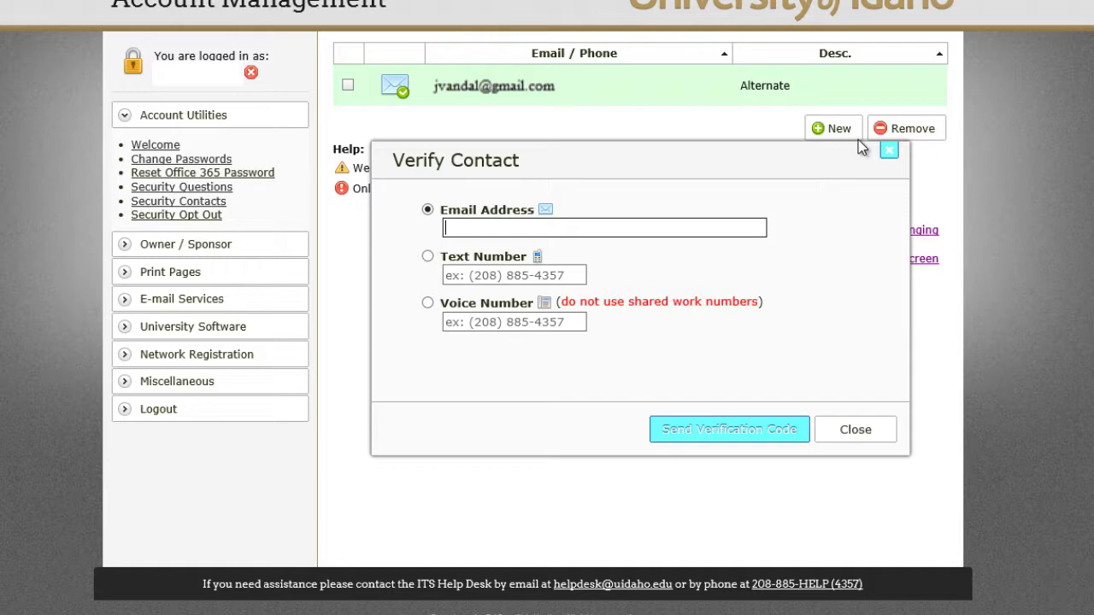
left_click(428, 305)
left_click(468, 321)
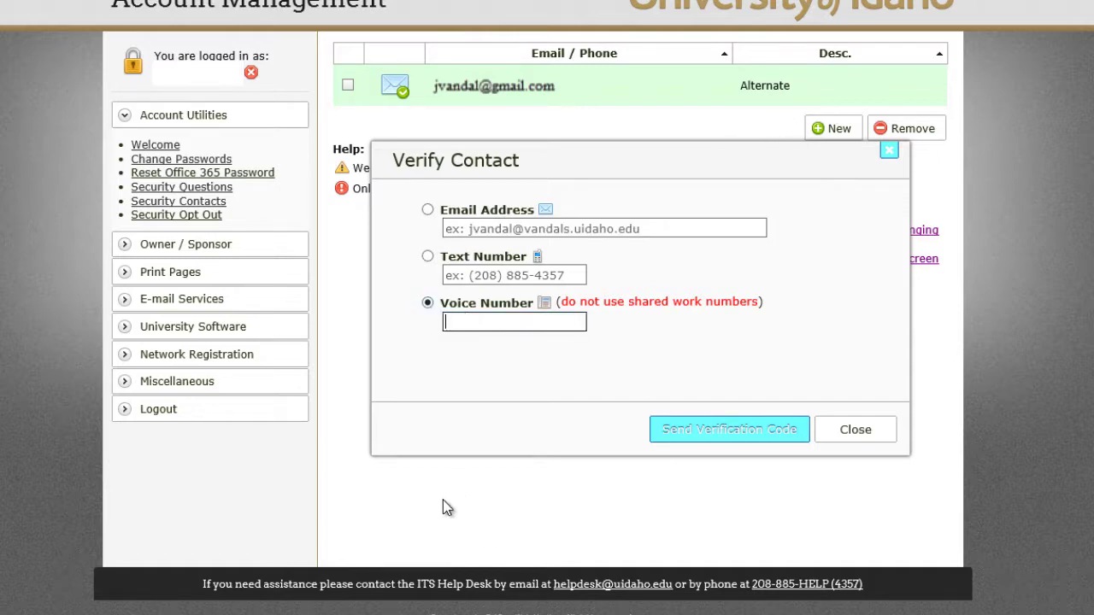
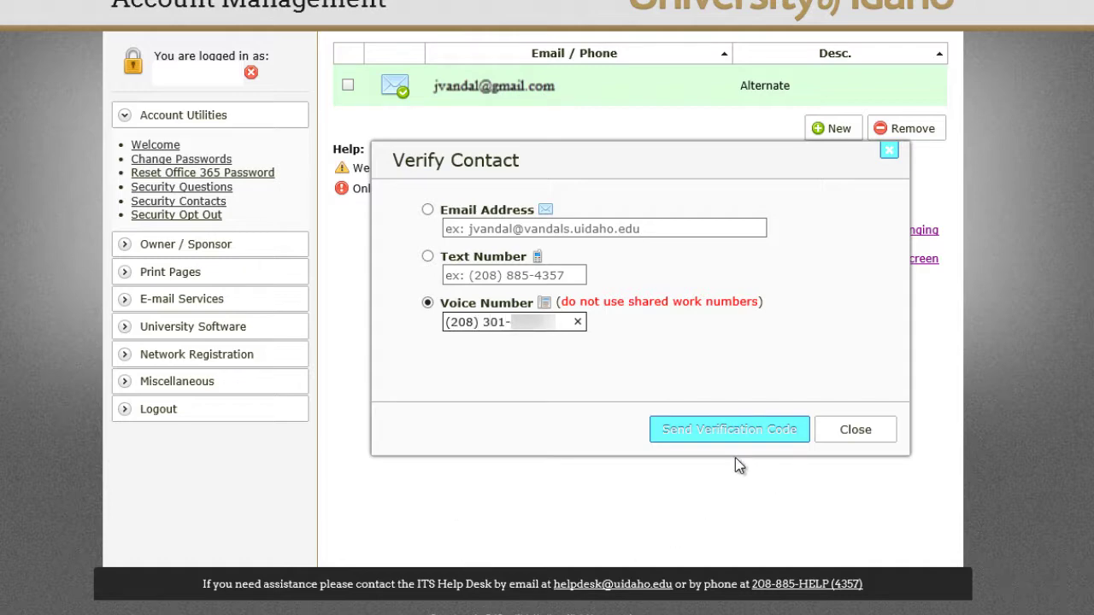
left_click(742, 440)
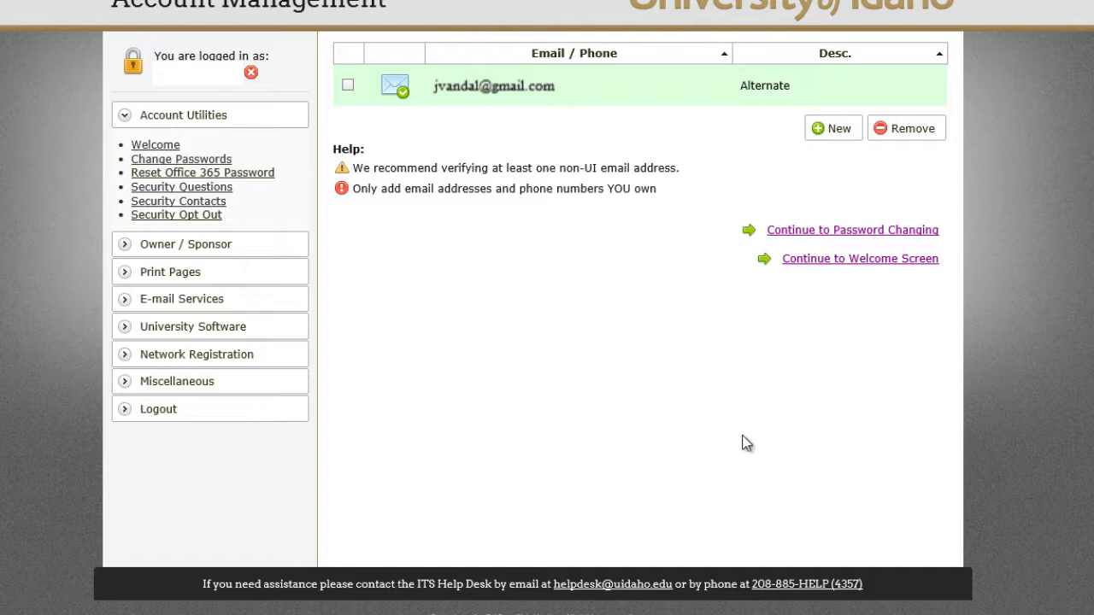
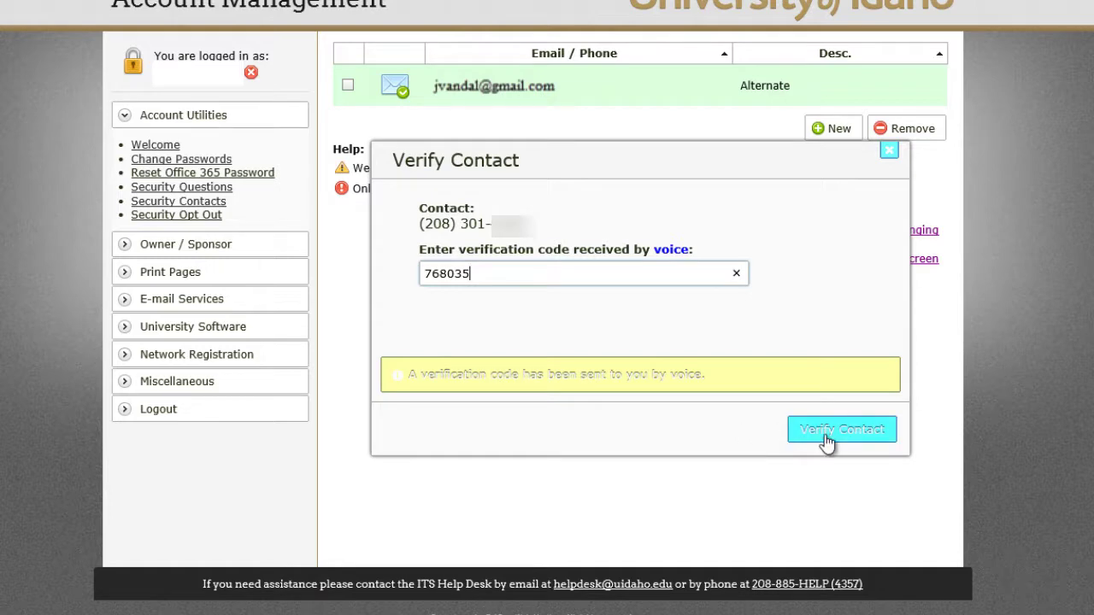
left_click(826, 439)
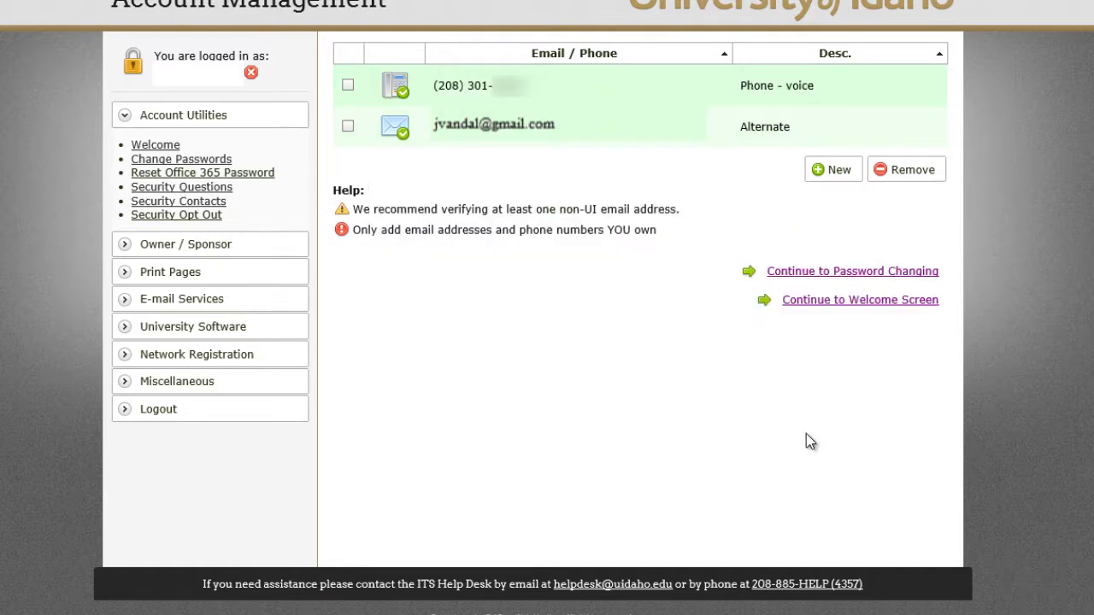
Step: Add a Text Number contact with the phone number and verify it with the texted code
left_click(836, 170)
left_click(427, 256)
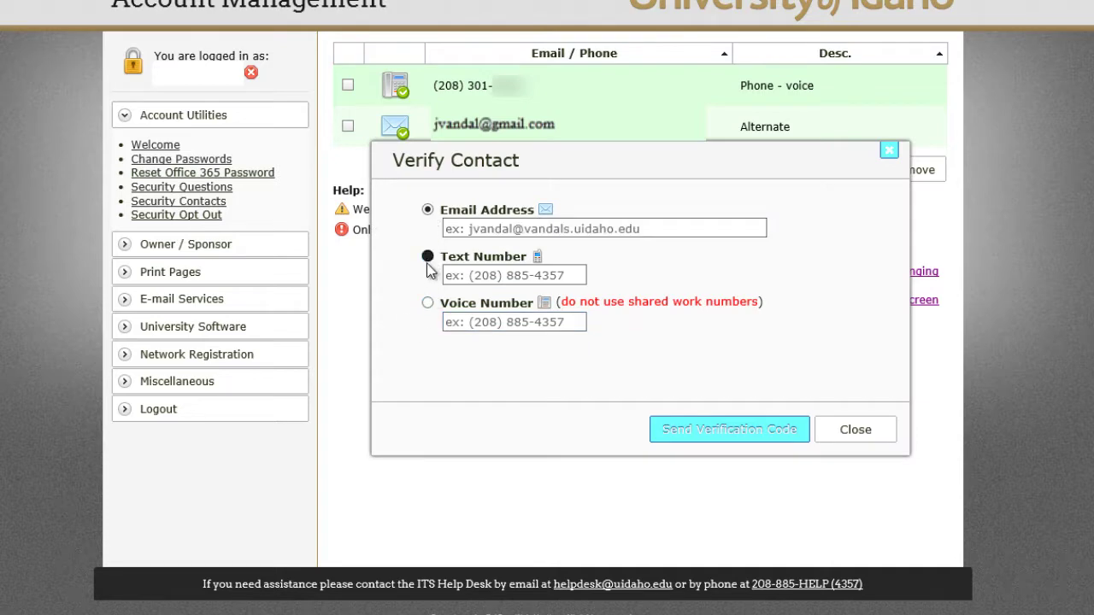
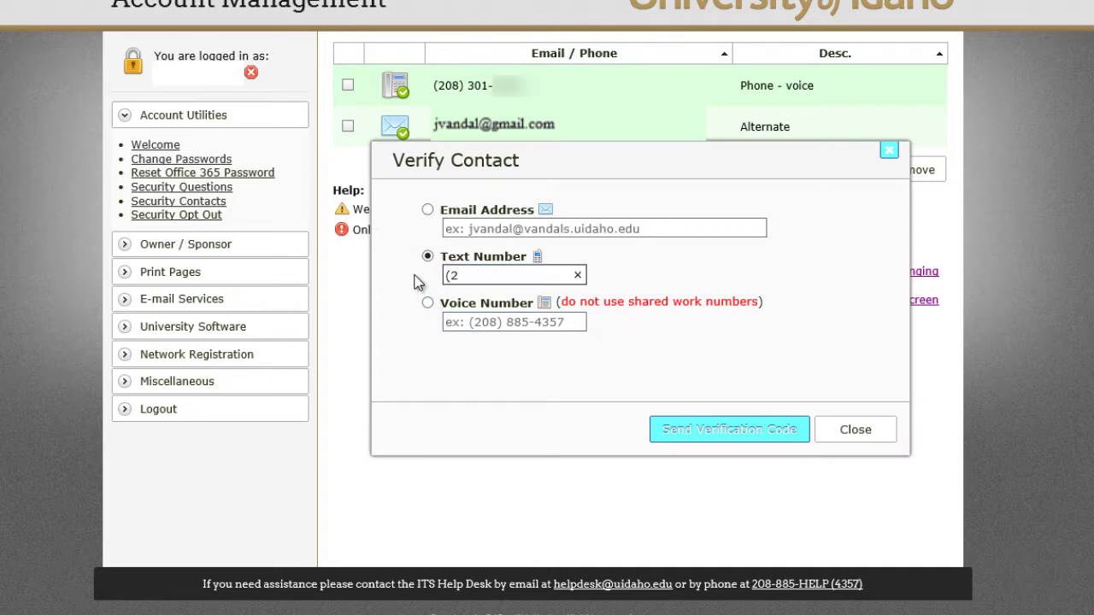
left_click(765, 446)
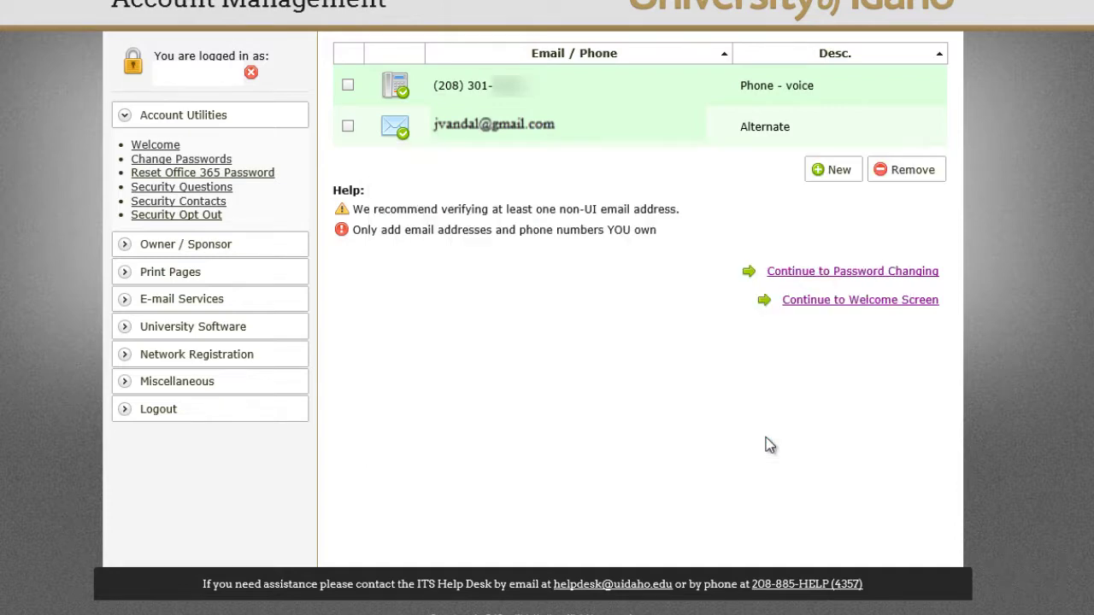
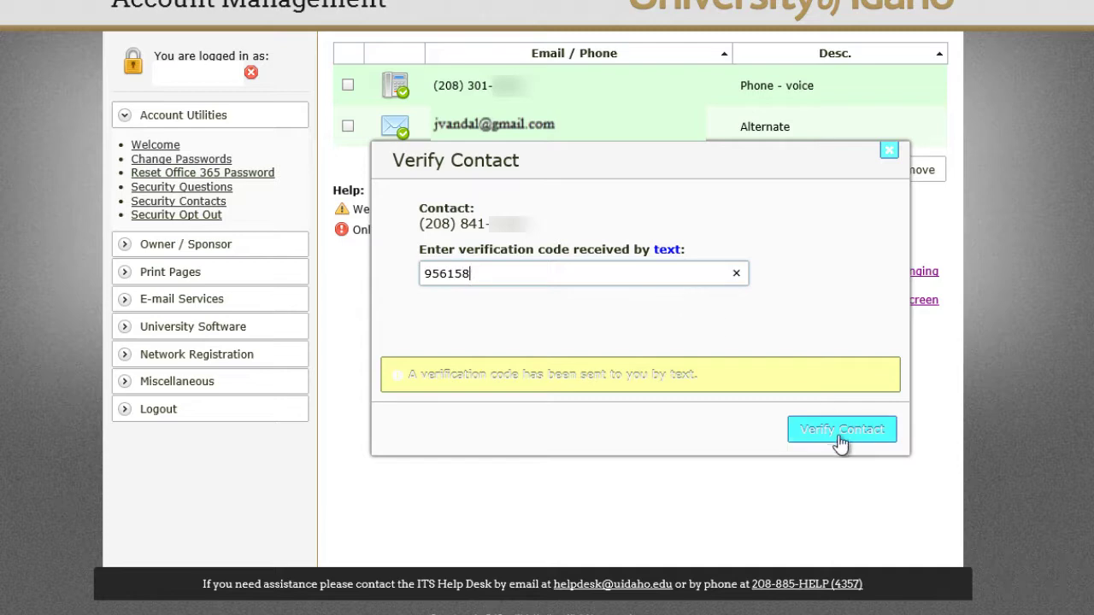
left_click(837, 441)
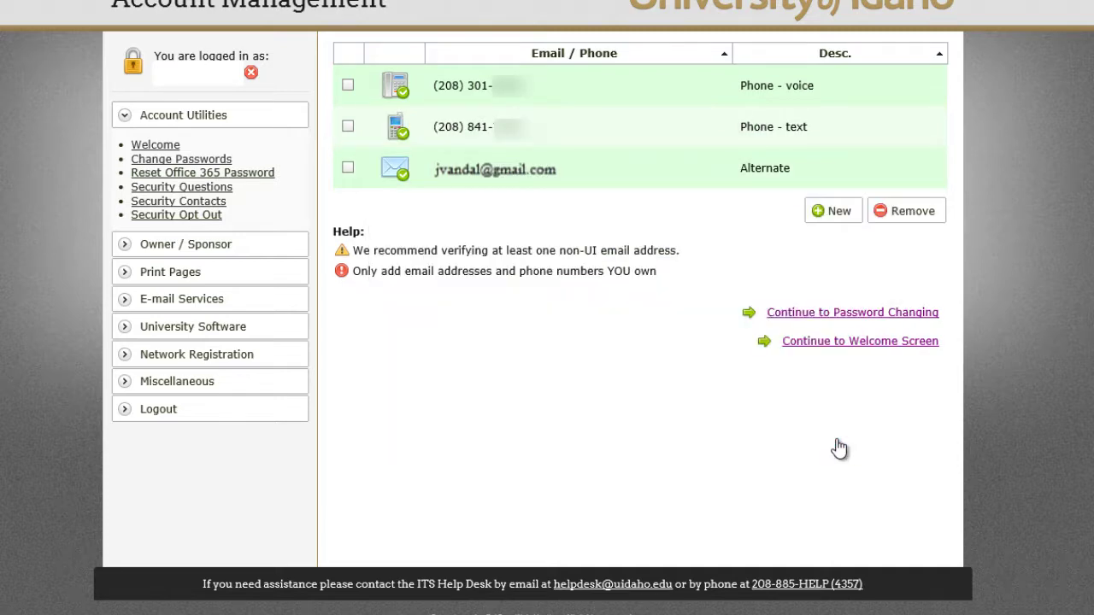